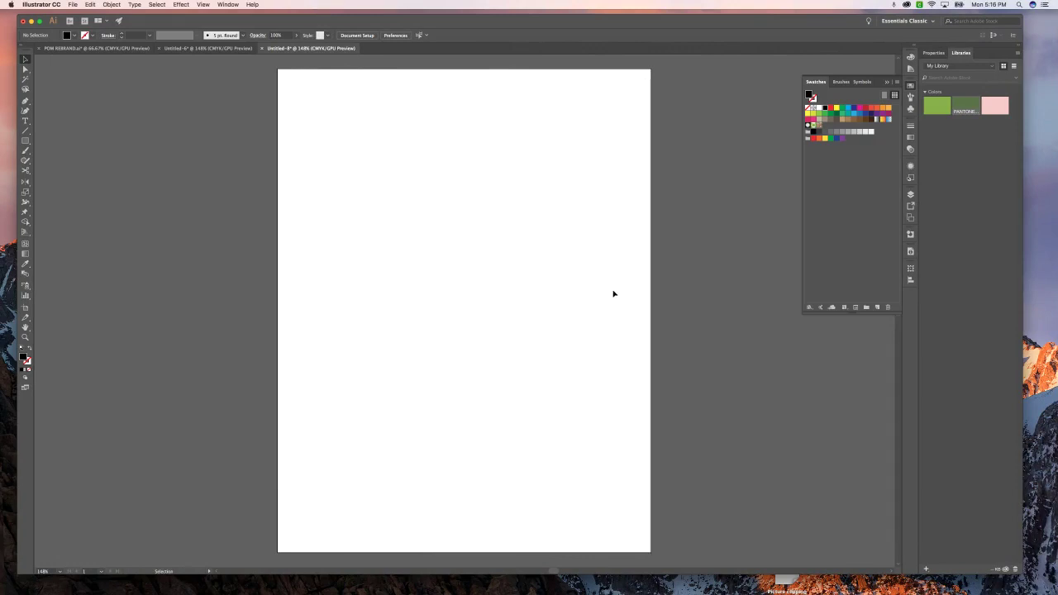
Draw a black-filled 1.0792 in square near the artboard's top-left and select it
click(22, 142)
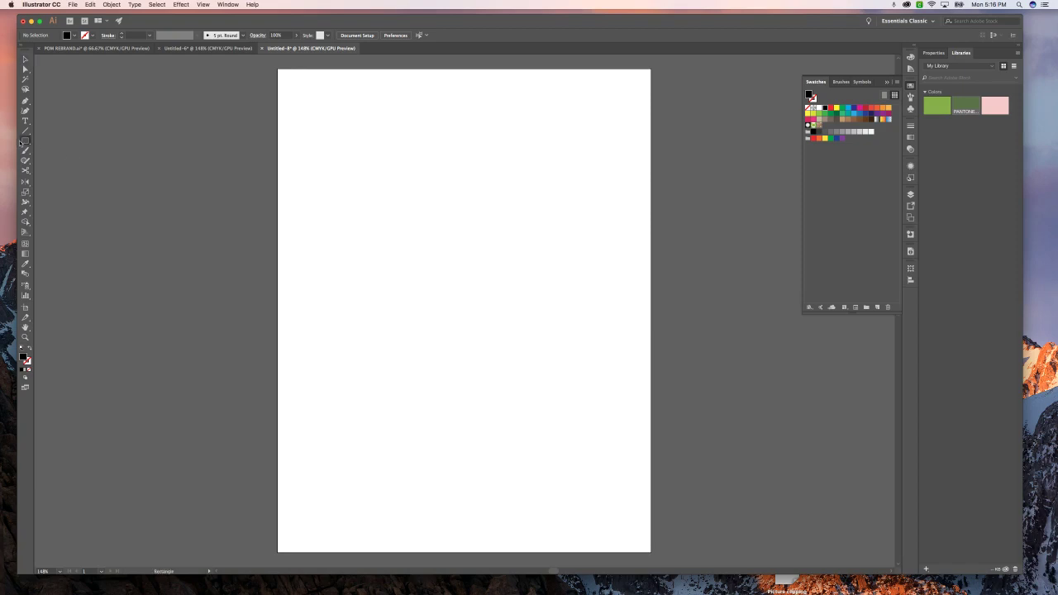
drag(345, 151, 393, 198)
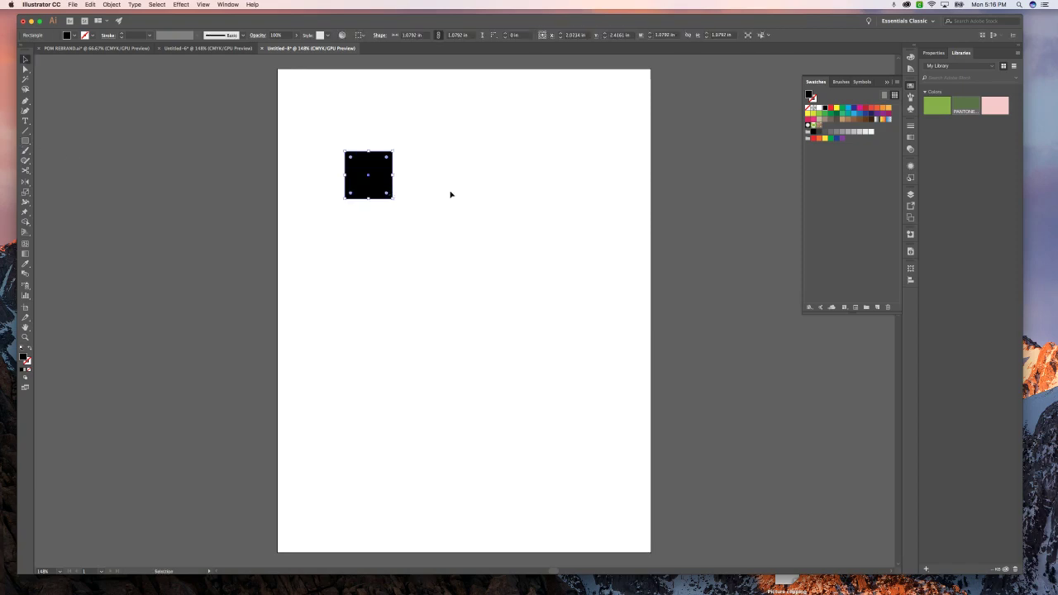
key(v)
click(410, 194)
click(361, 177)
In Chrome, search images for 'green pantone' and preview the Pantone 17-5641 Emerald image
key(ctrl+Up)
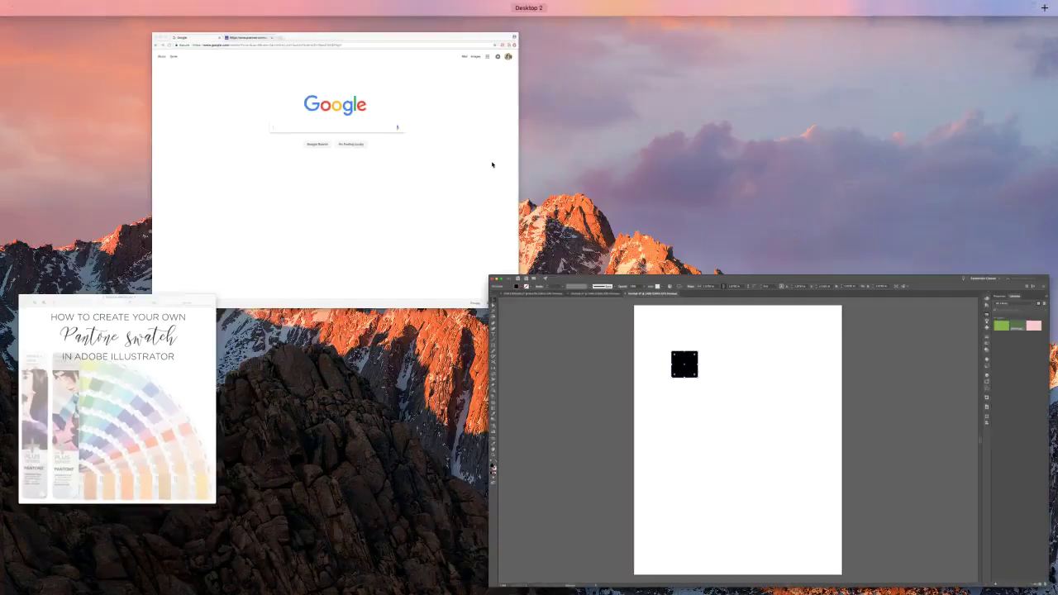
click(449, 204)
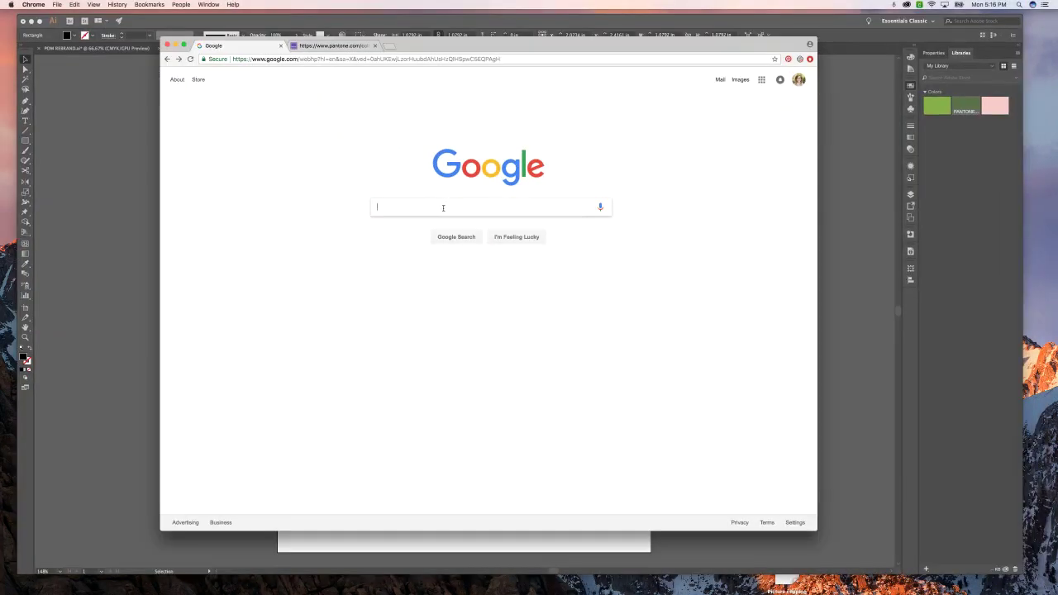
text(green)
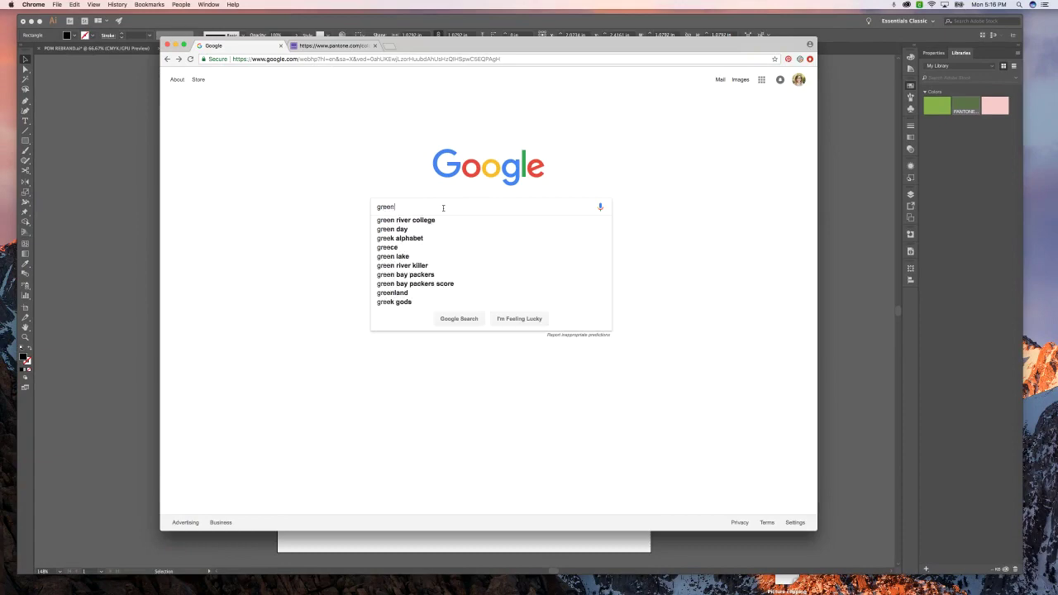
text( pantone)
key(Return)
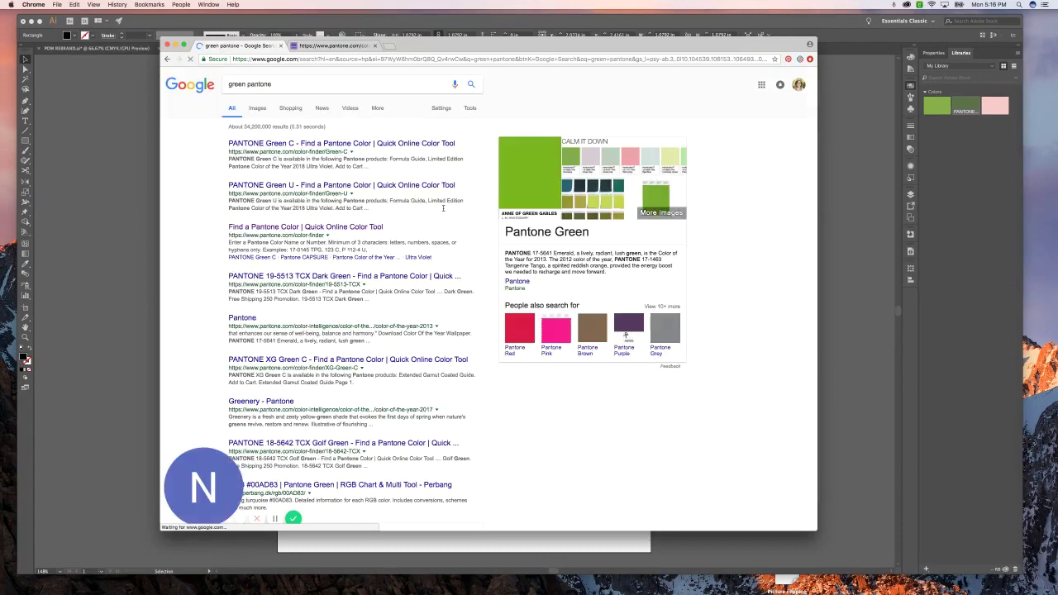
click(257, 108)
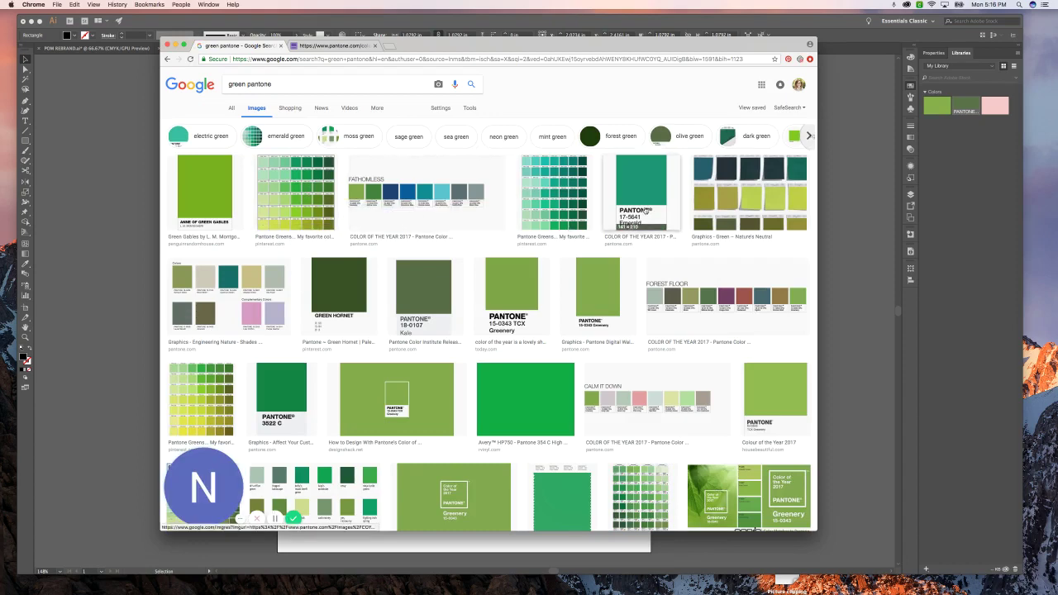
click(646, 210)
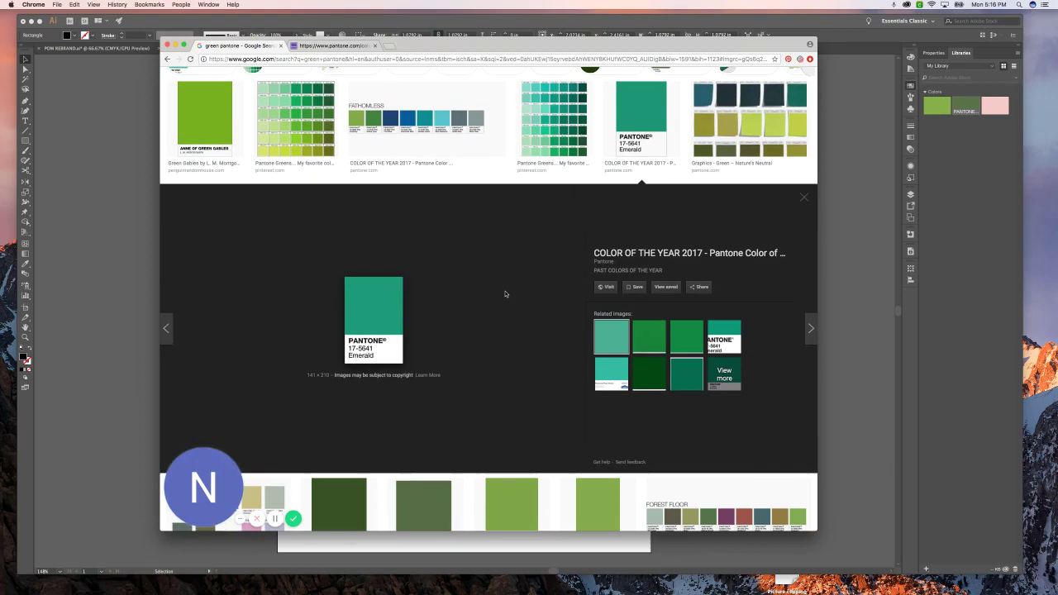
Look up 17-5641 on Pantone.com and screenshot the TCX Emerald title, swatch and values
click(335, 45)
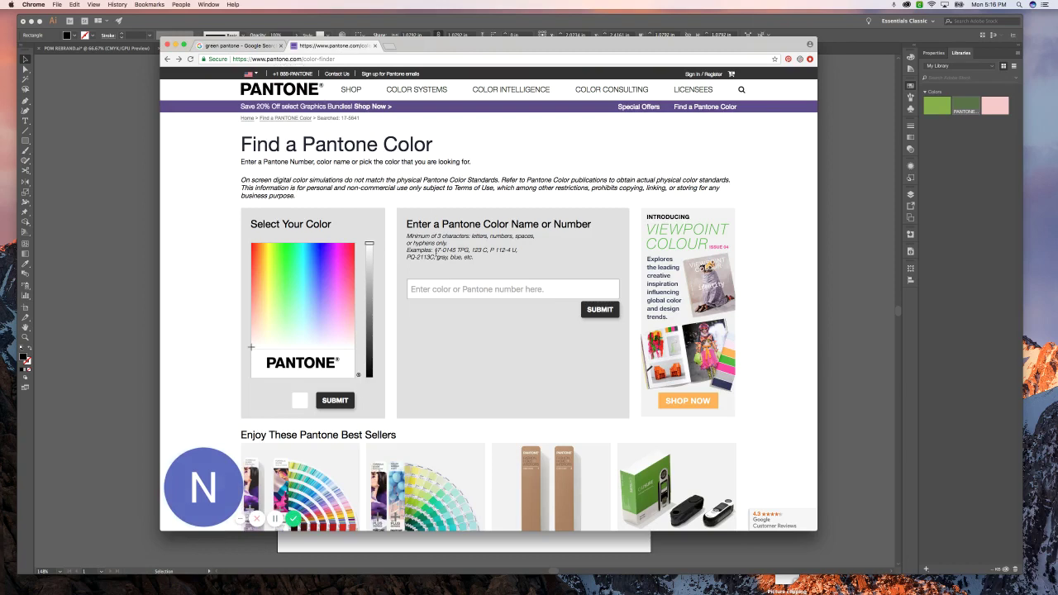
click(452, 290)
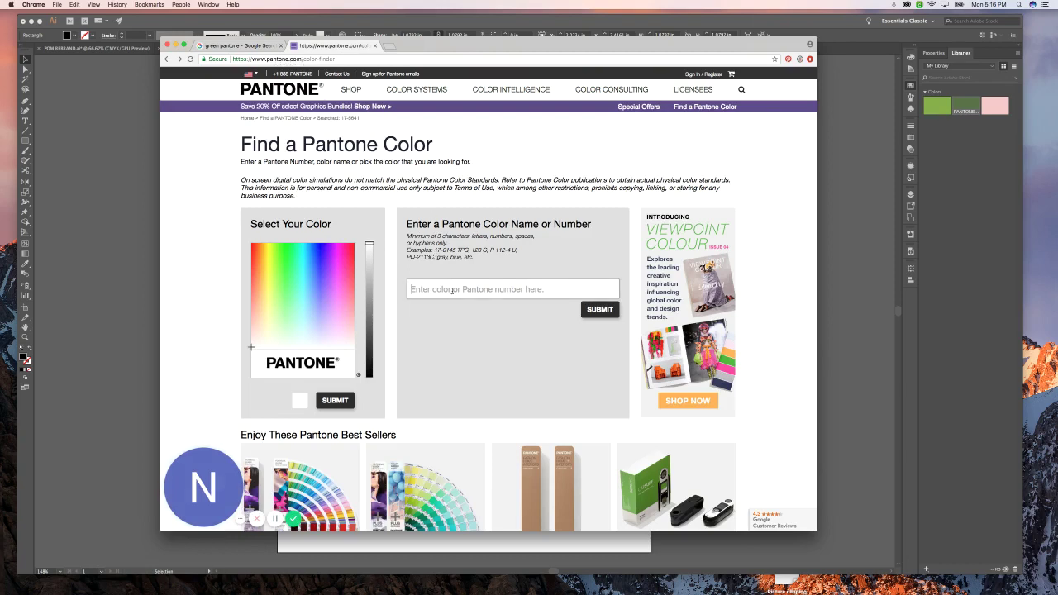
text(17-5641)
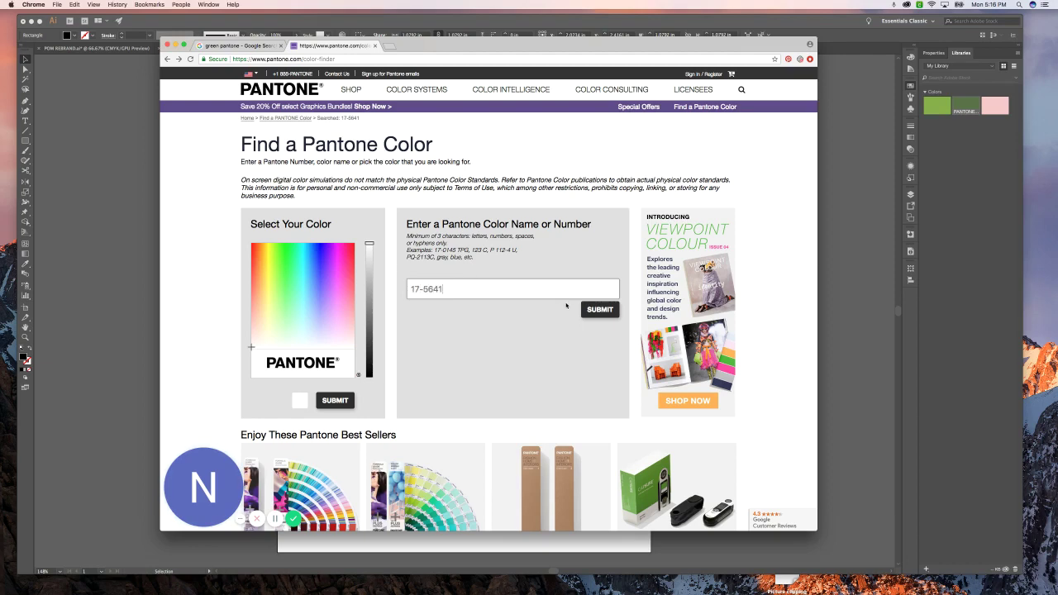
click(610, 310)
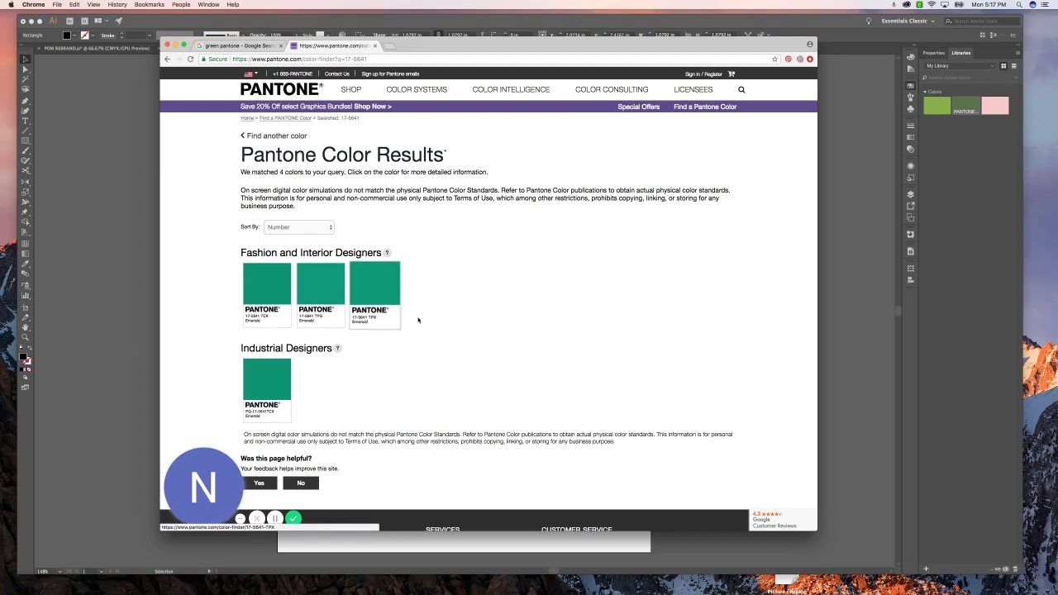
click(259, 288)
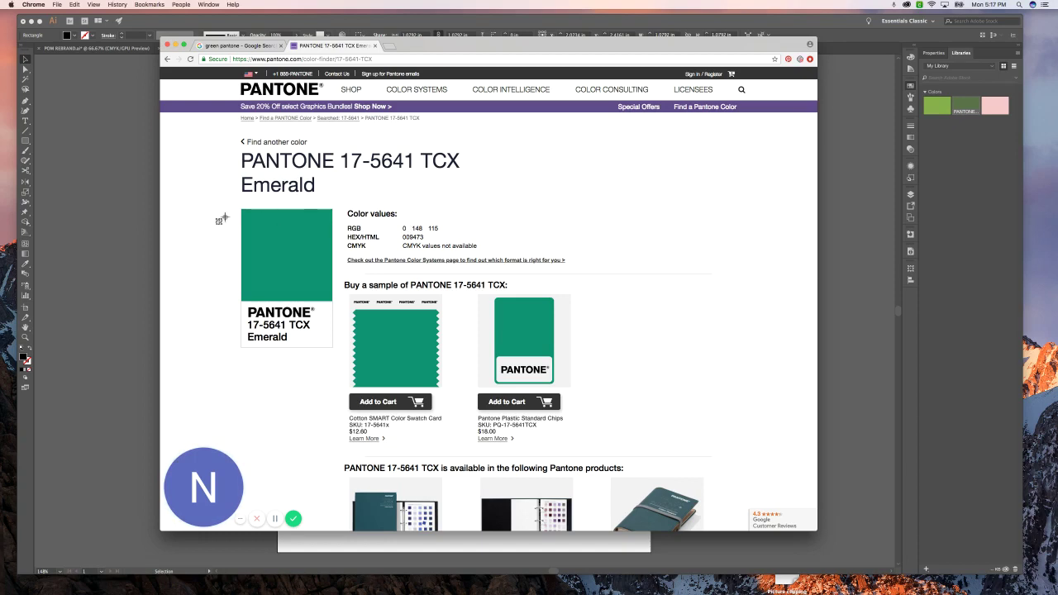
drag(239, 151, 585, 375)
Paste the Emerald screenshot into Illustrator, scale it down below the black square, and reselect the square
key(super+Tab)
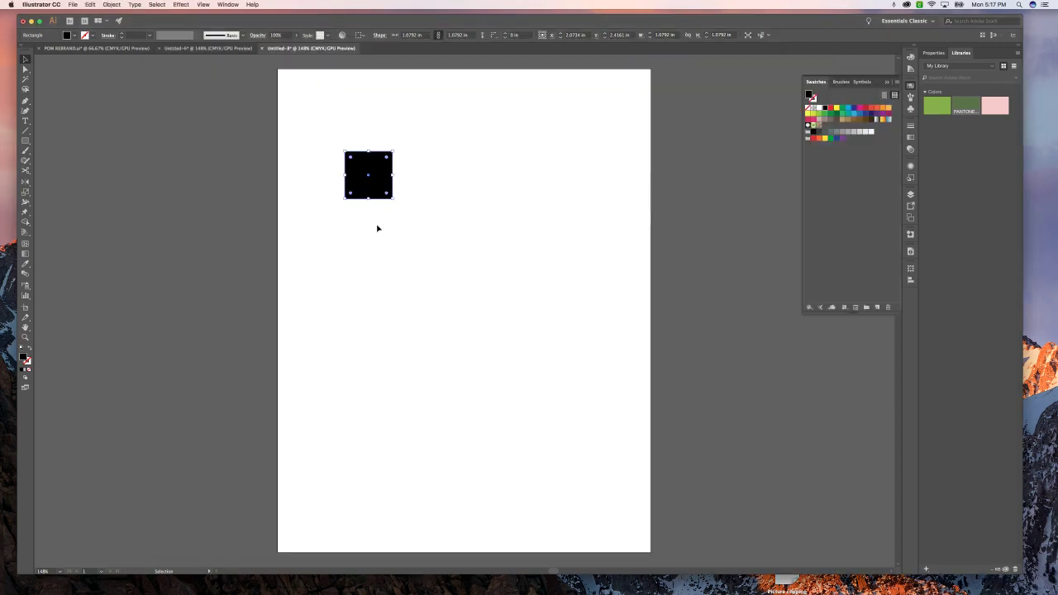
key(super+v)
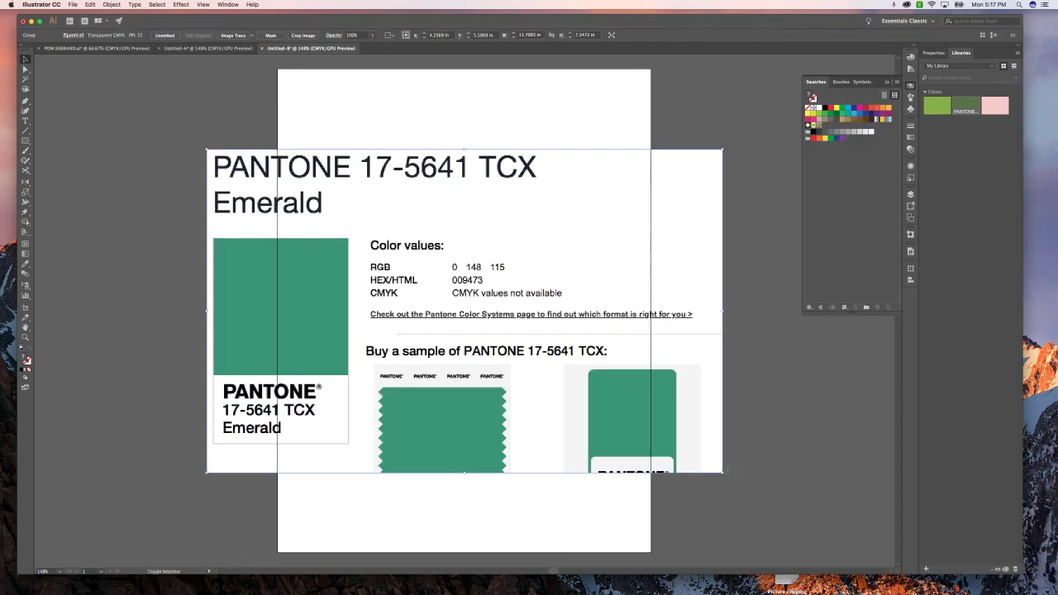
drag(722, 473, 517, 364)
click(380, 180)
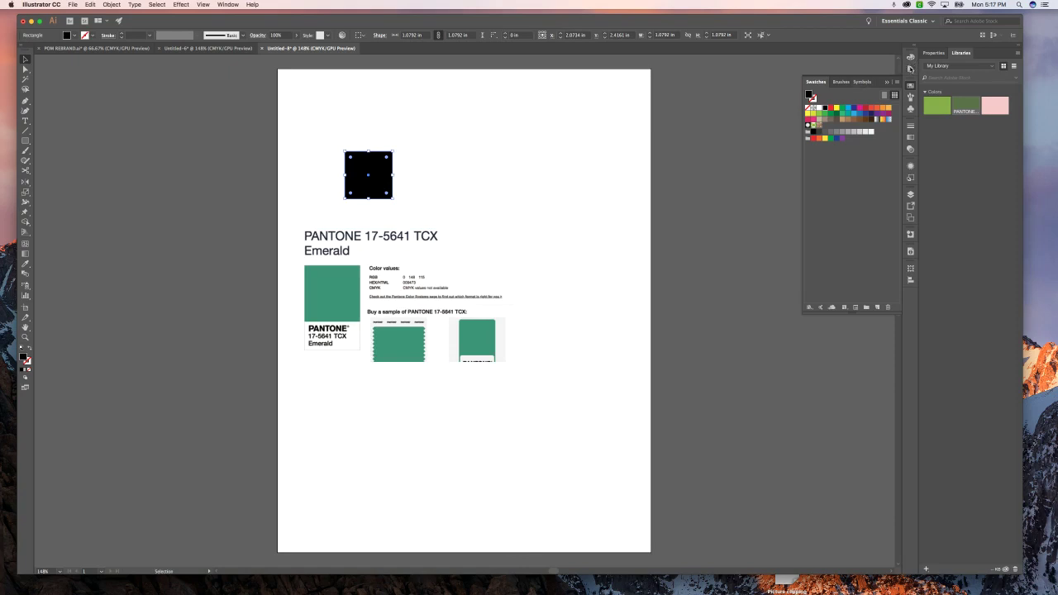
From the Color Guide panel, open Recolor Artwork for the black square (R 35, G 31, B 32)
click(910, 69)
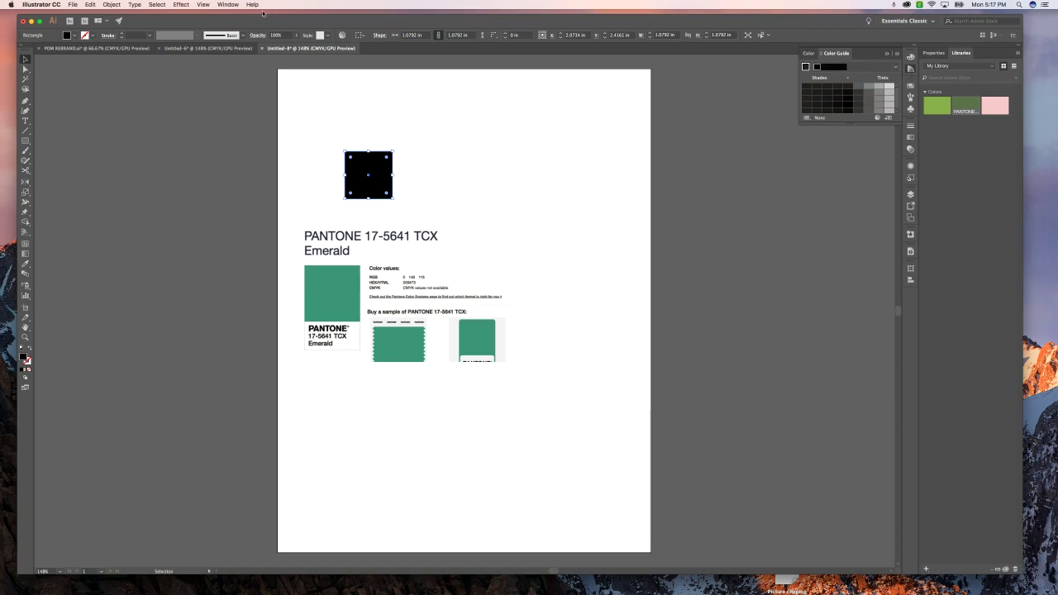
click(228, 5)
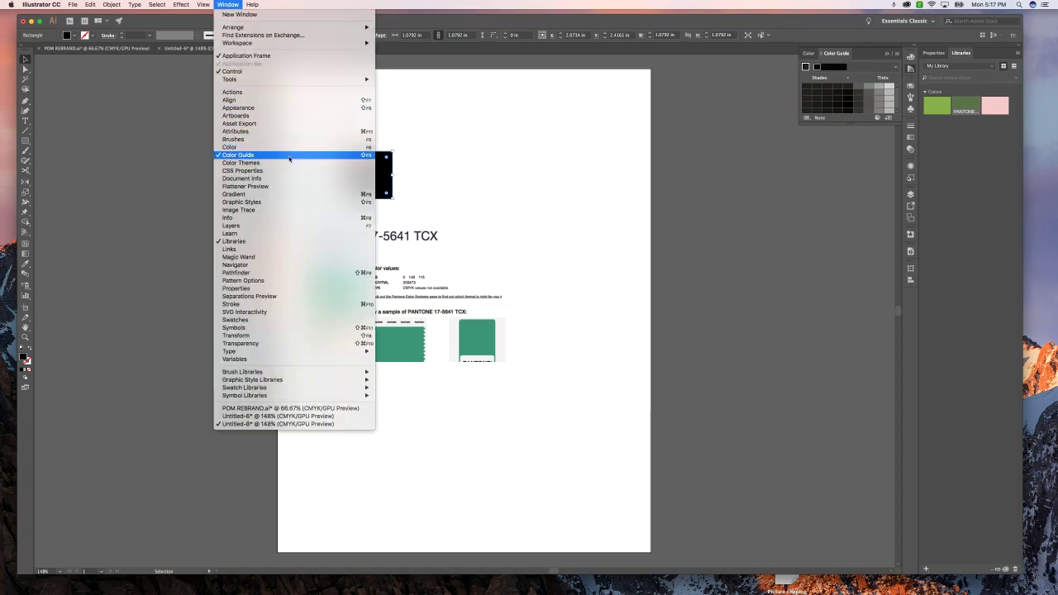
click(626, 144)
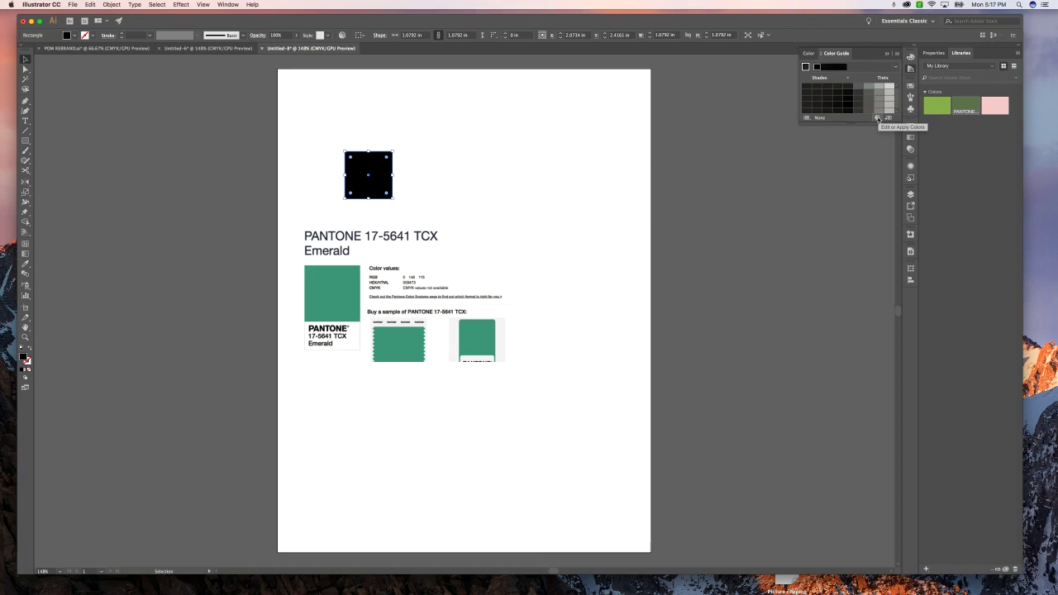
click(878, 118)
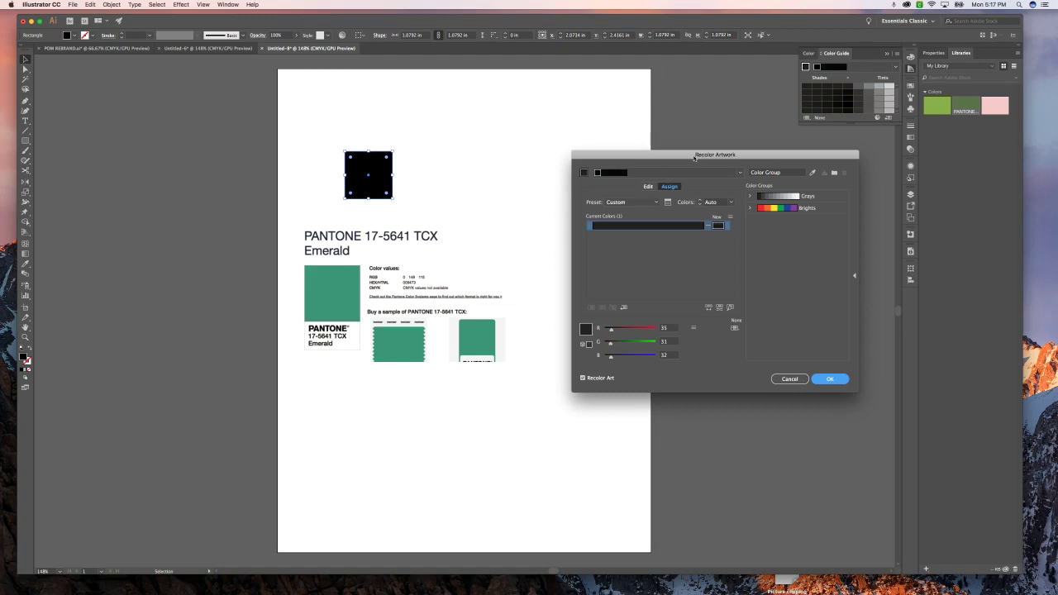
Change the square's recolor colour to R 0, G 148, B 115 and confirm with OK
click(718, 225)
click(668, 329)
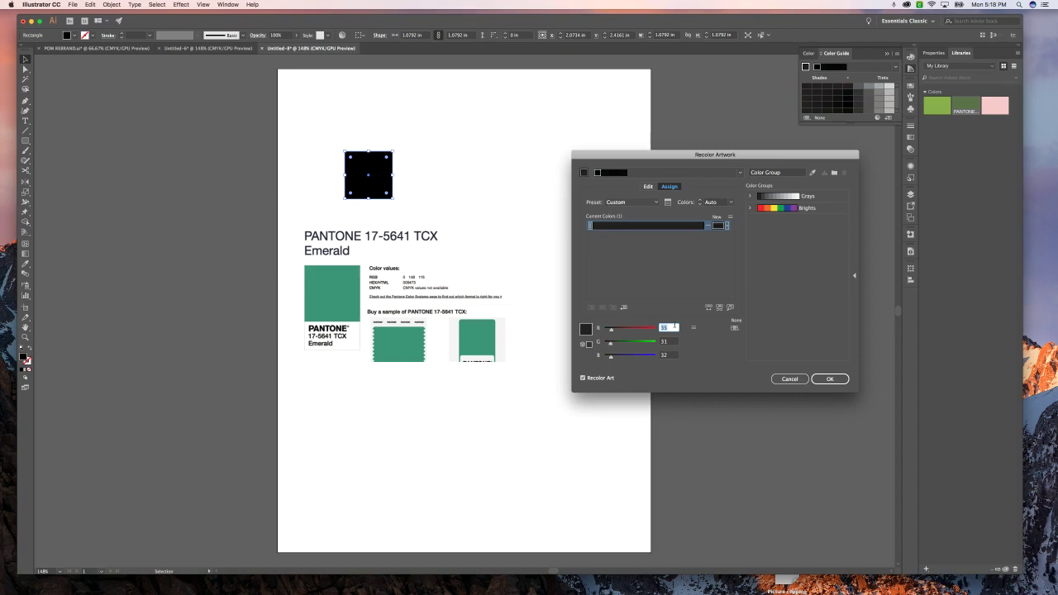
text(0)
key(Tab)
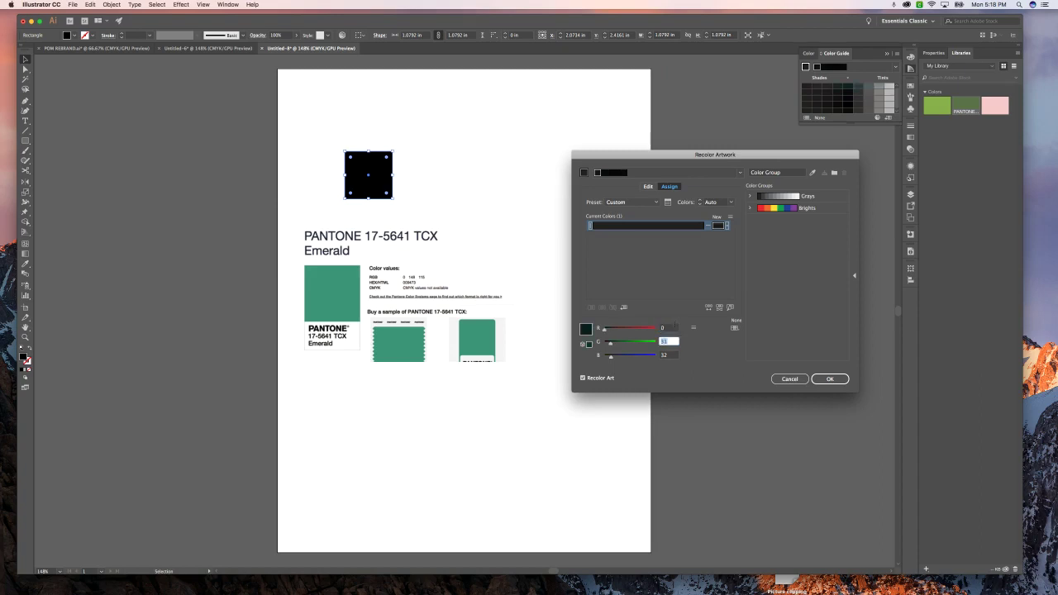
text(148)
key(Tab)
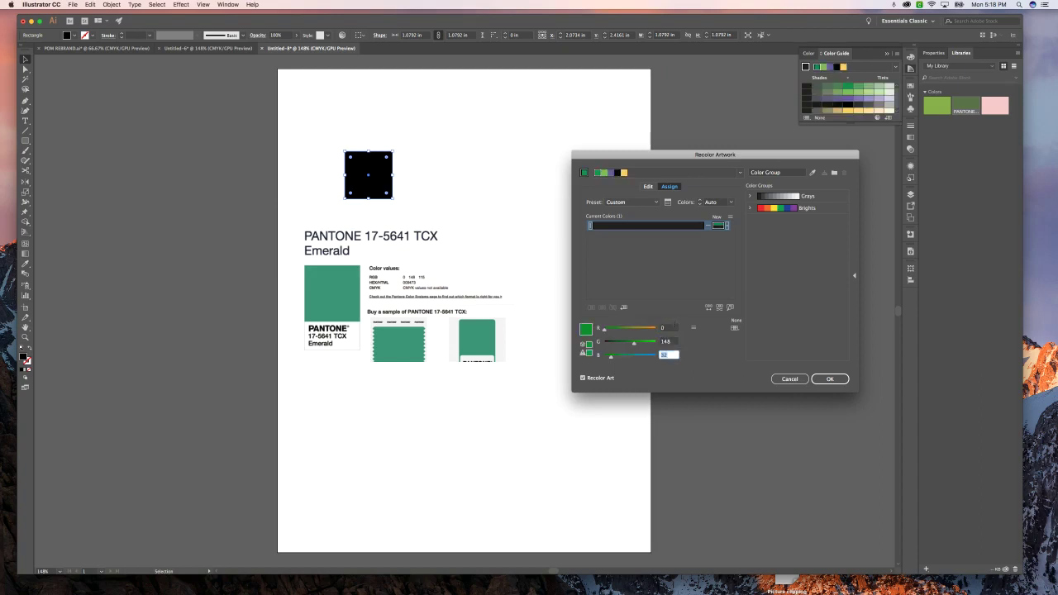
text(115)
key(Tab)
click(831, 379)
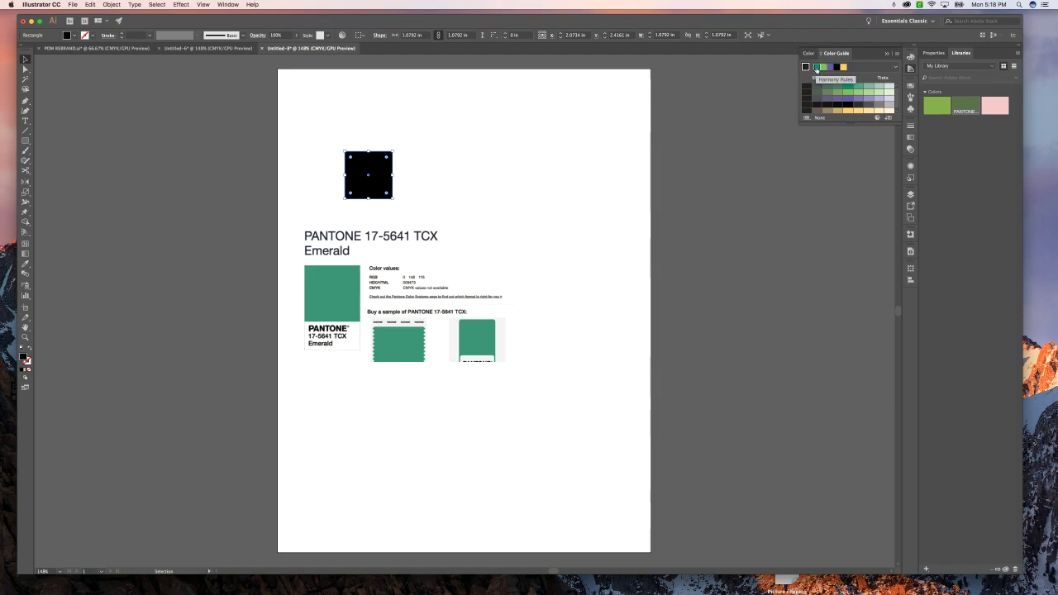
Fill the square with the emerald base colour, compare it to the Pantone chip, then return it above the heading
click(817, 69)
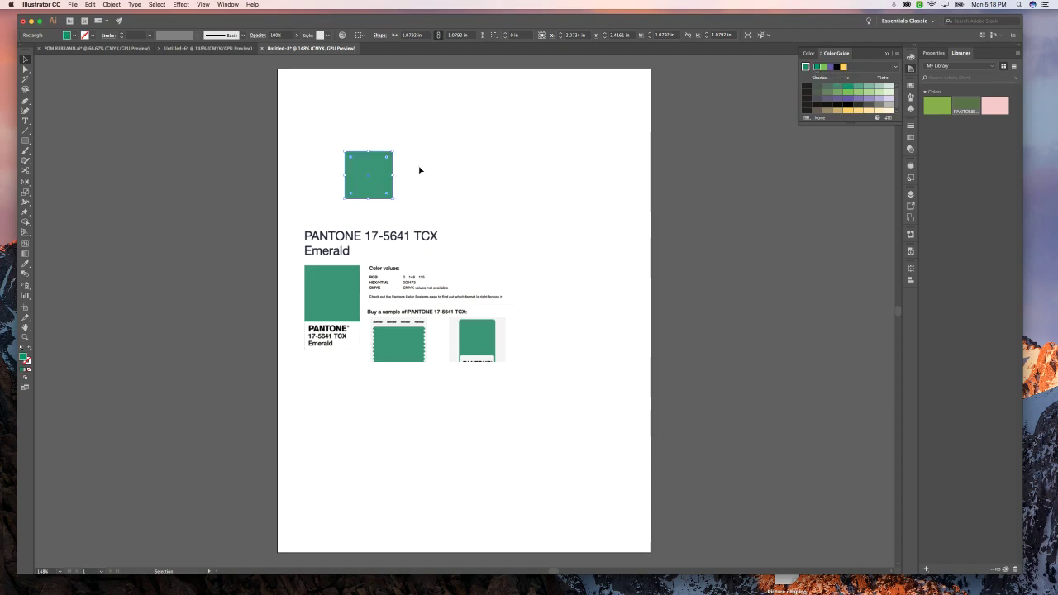
drag(364, 175, 356, 272)
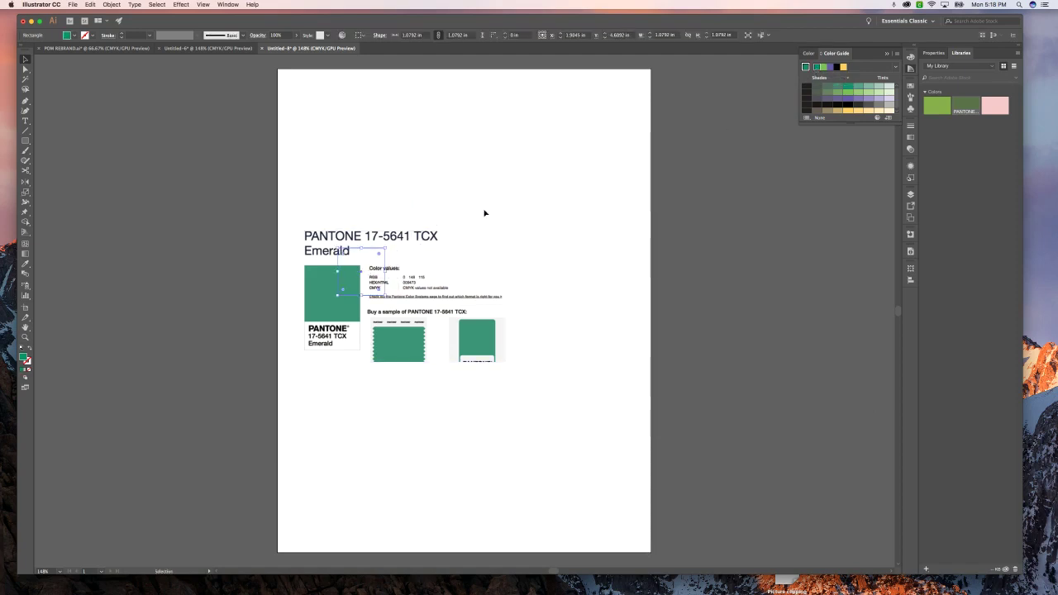
right_click(379, 264)
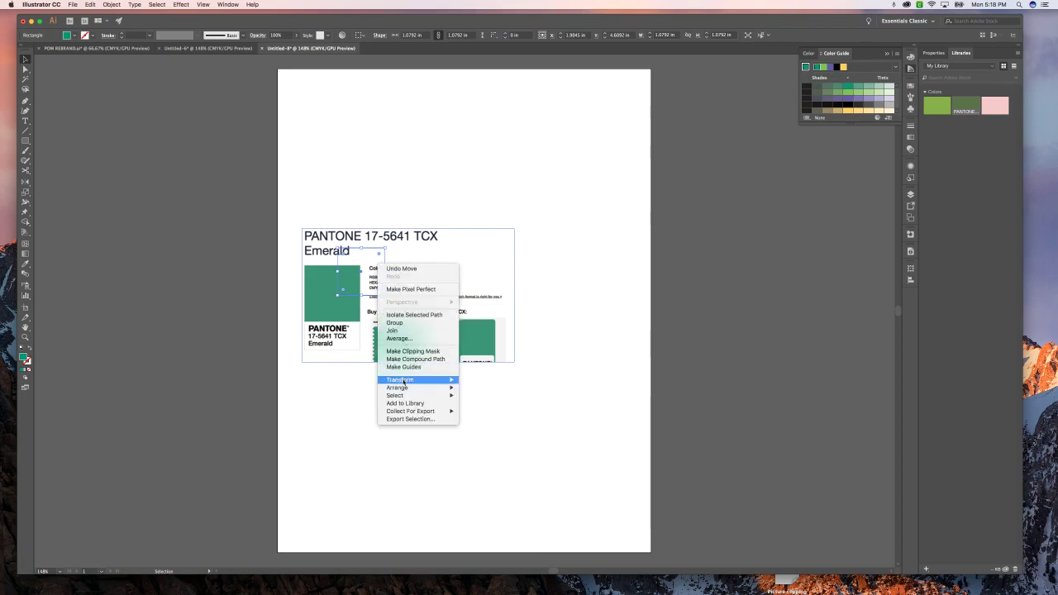
click(389, 158)
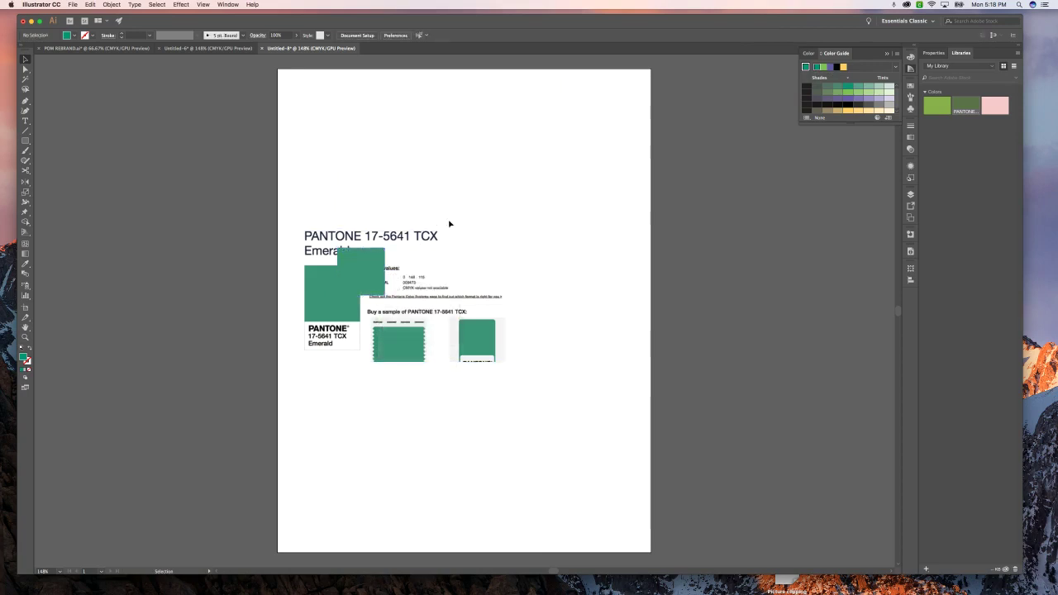
drag(364, 261, 362, 166)
click(447, 172)
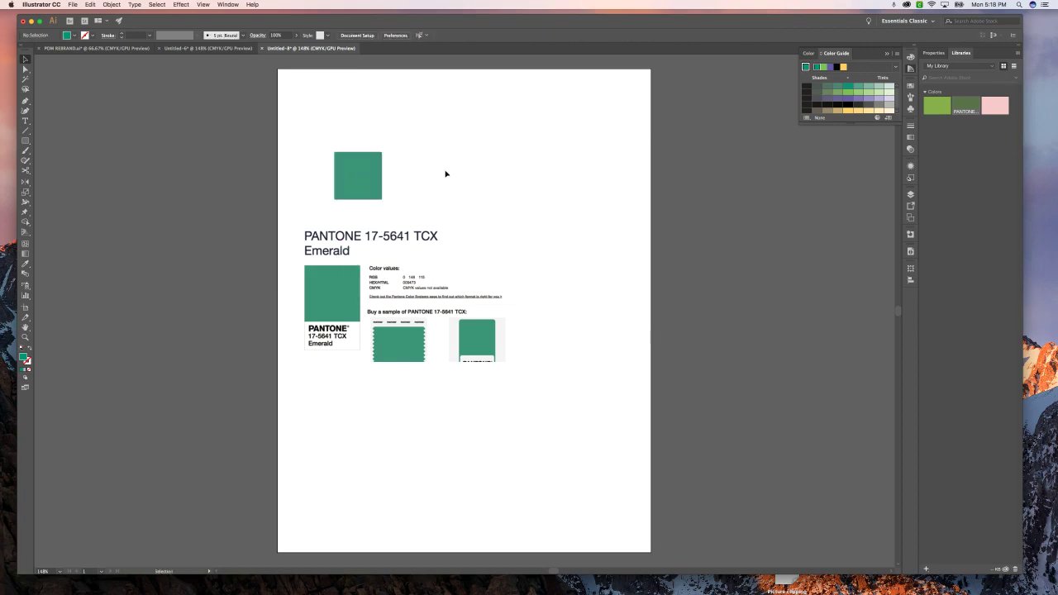
click(355, 176)
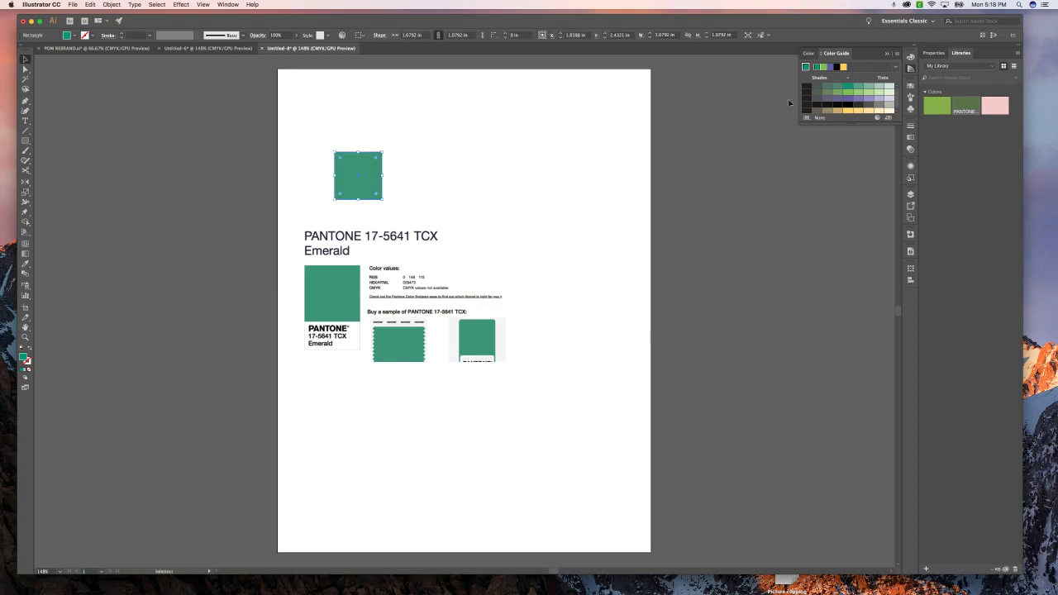
Open the Swatches panel and create a new swatch from the square's emerald fill
click(910, 86)
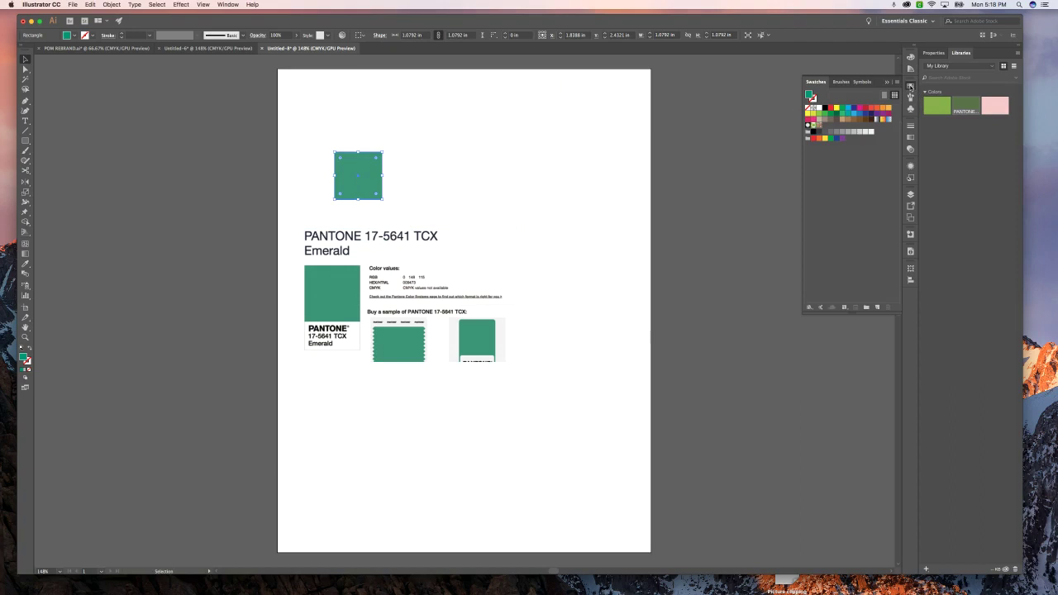
click(878, 307)
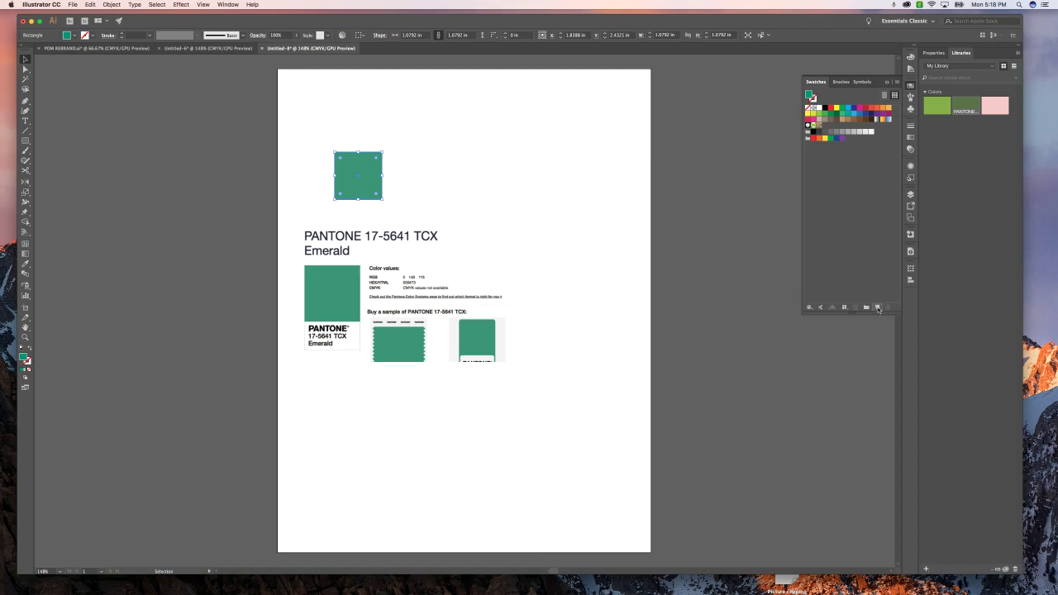
click(878, 307)
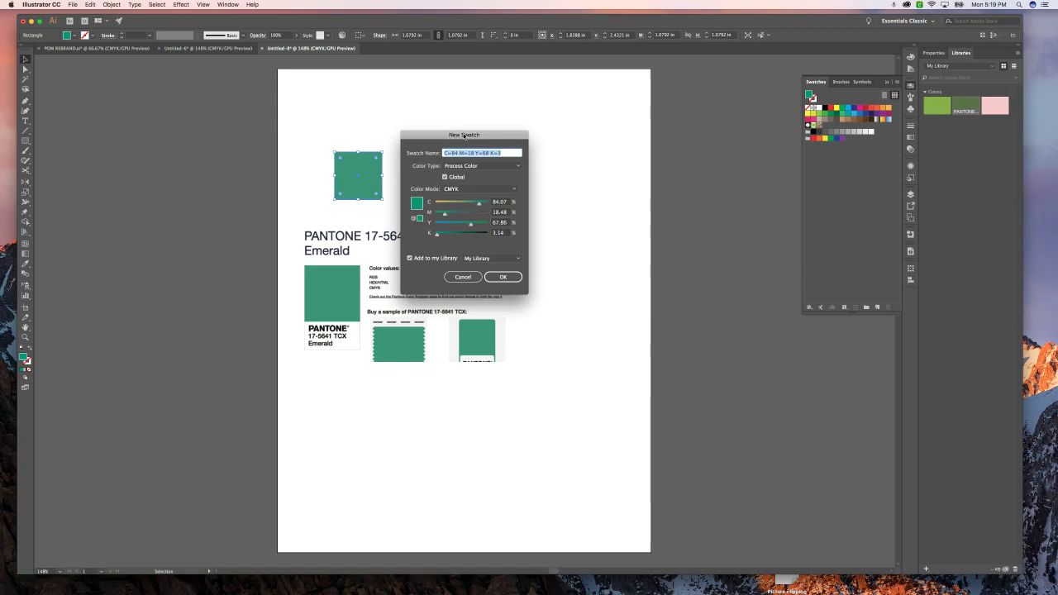
Name the new swatch Pantone 17-5641 TCX
drag(463, 135, 616, 134)
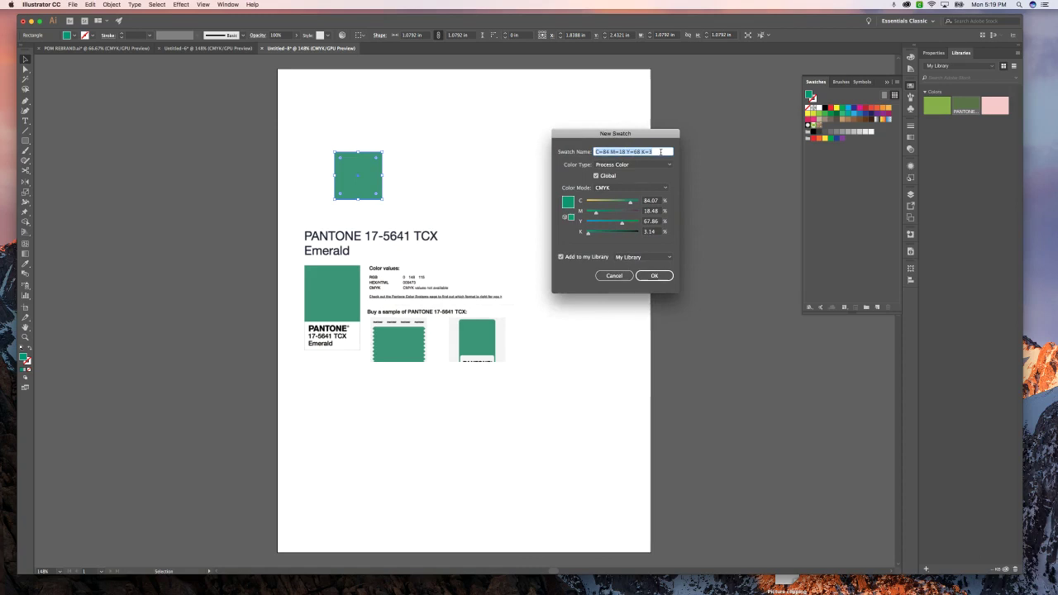
key(BackSpace)
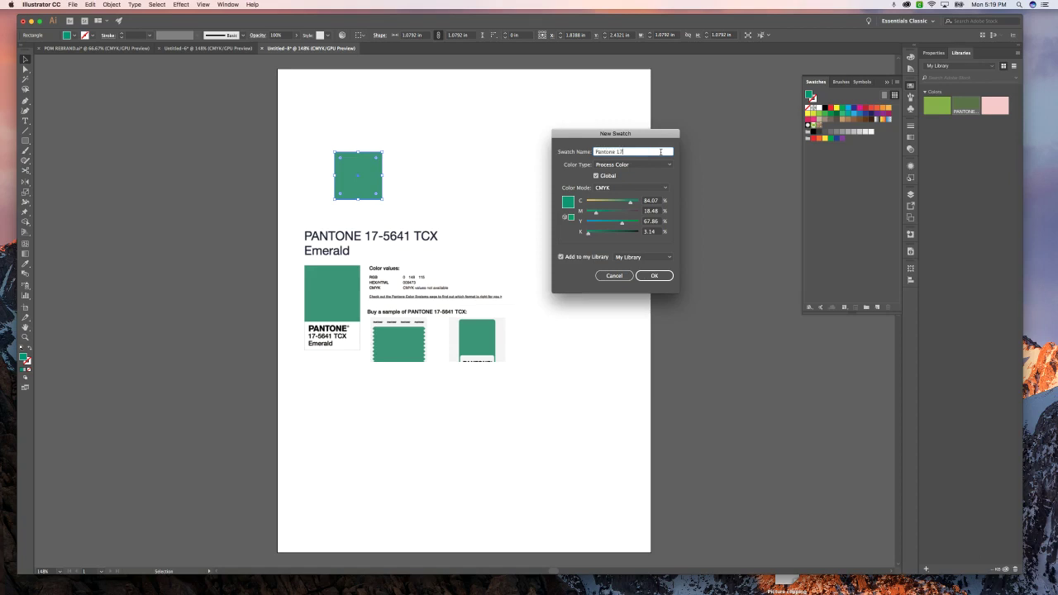
text(Pantone 17-5641 TCX)
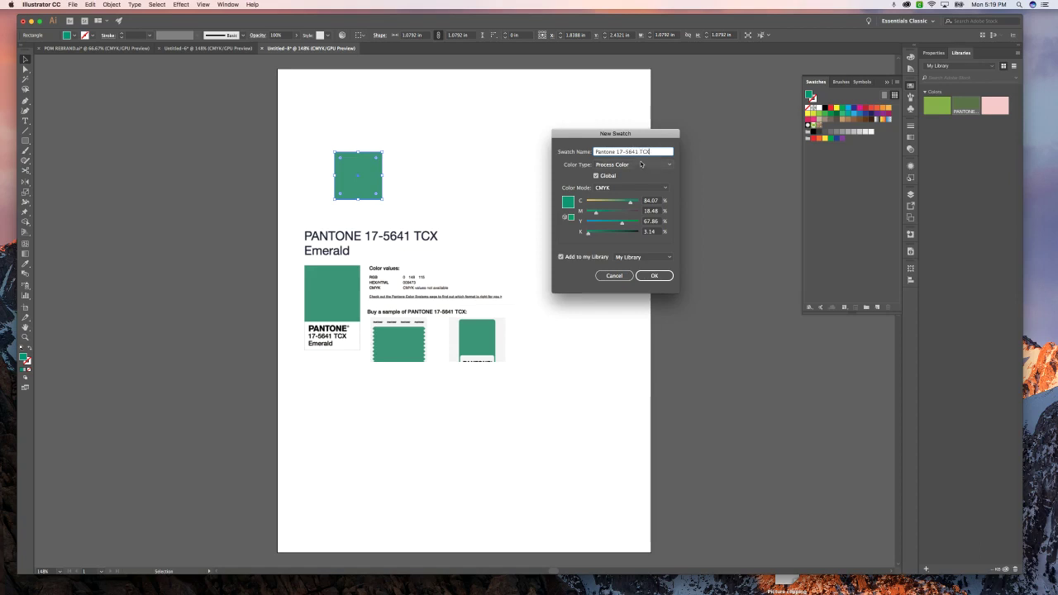
Keep it a Process Color, set Color Mode to RGB, and save it to My Library
click(643, 165)
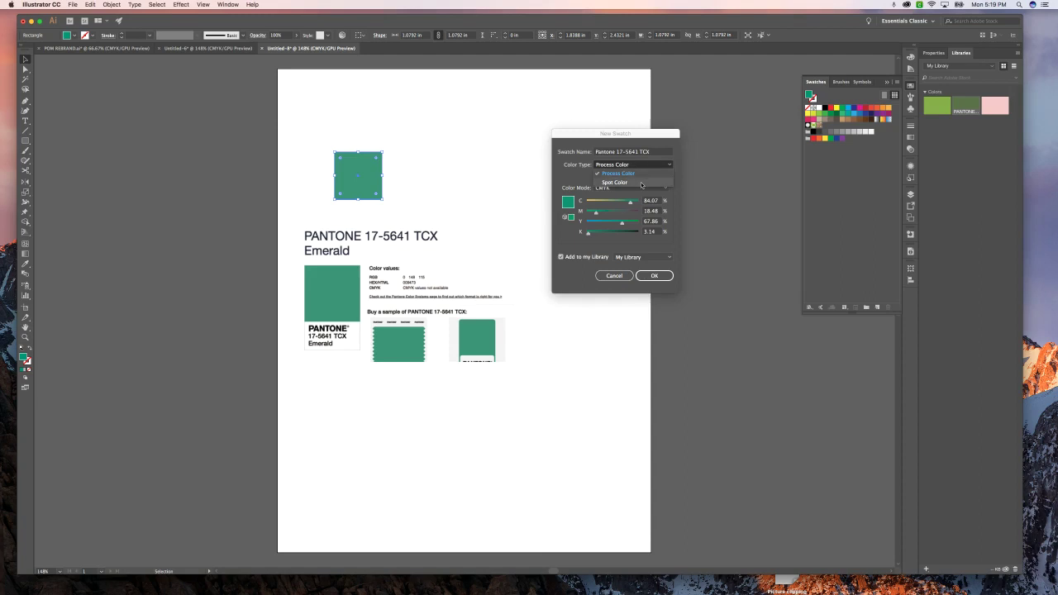
click(645, 174)
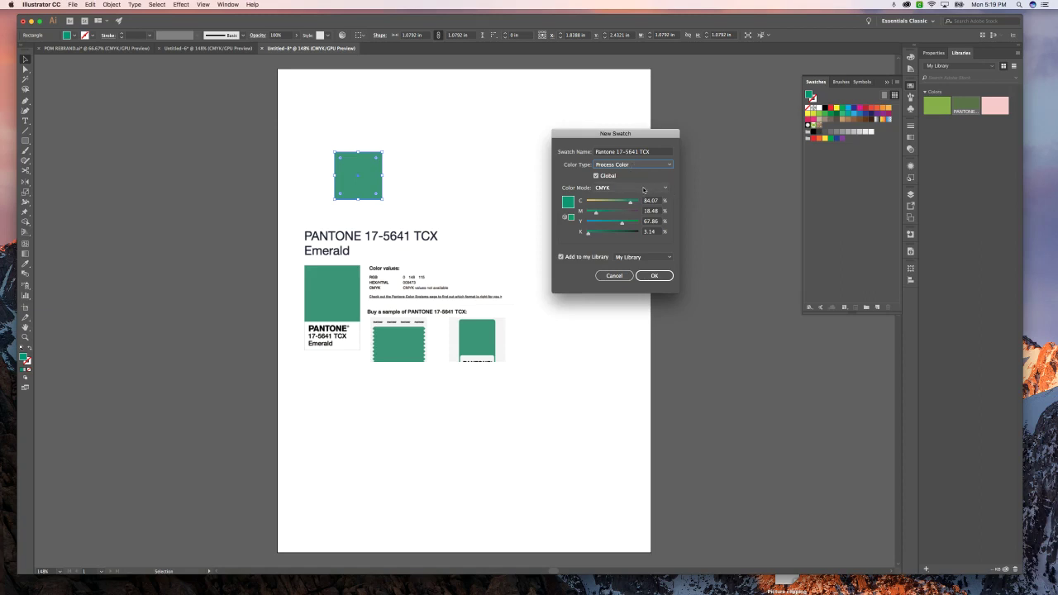
click(644, 189)
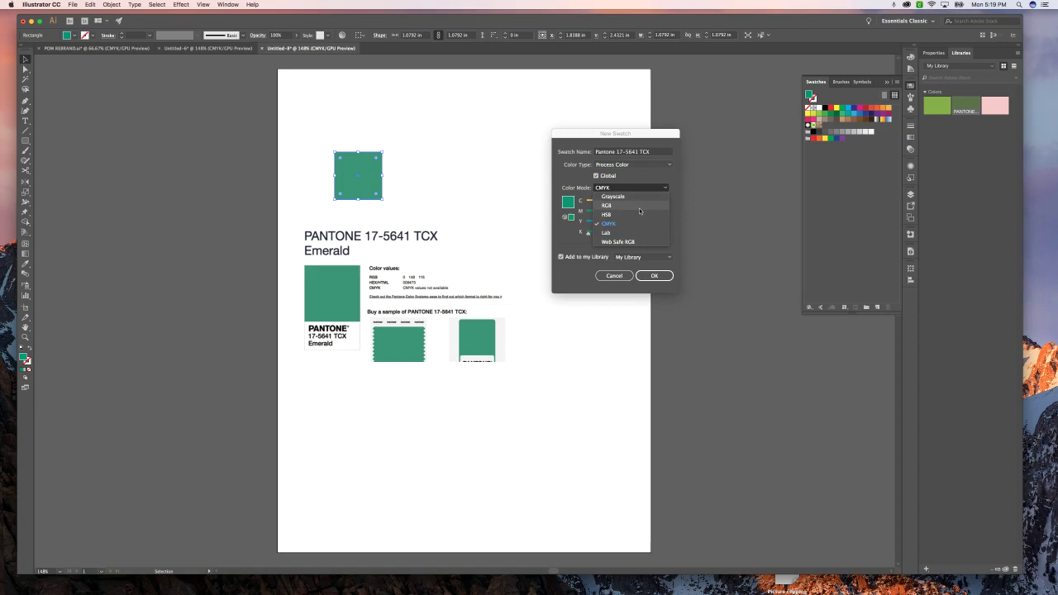
click(640, 210)
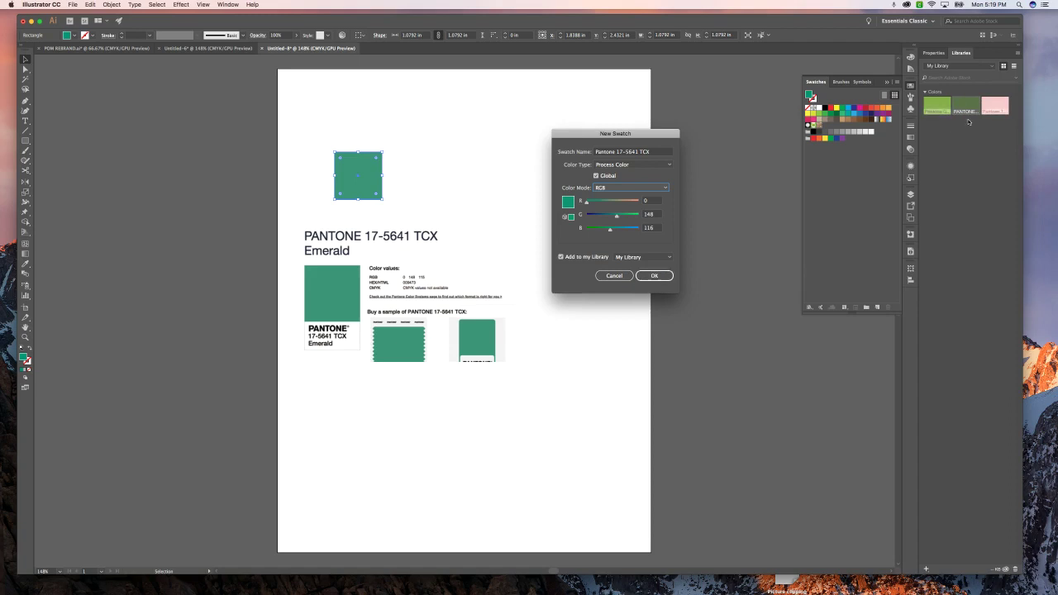
click(652, 276)
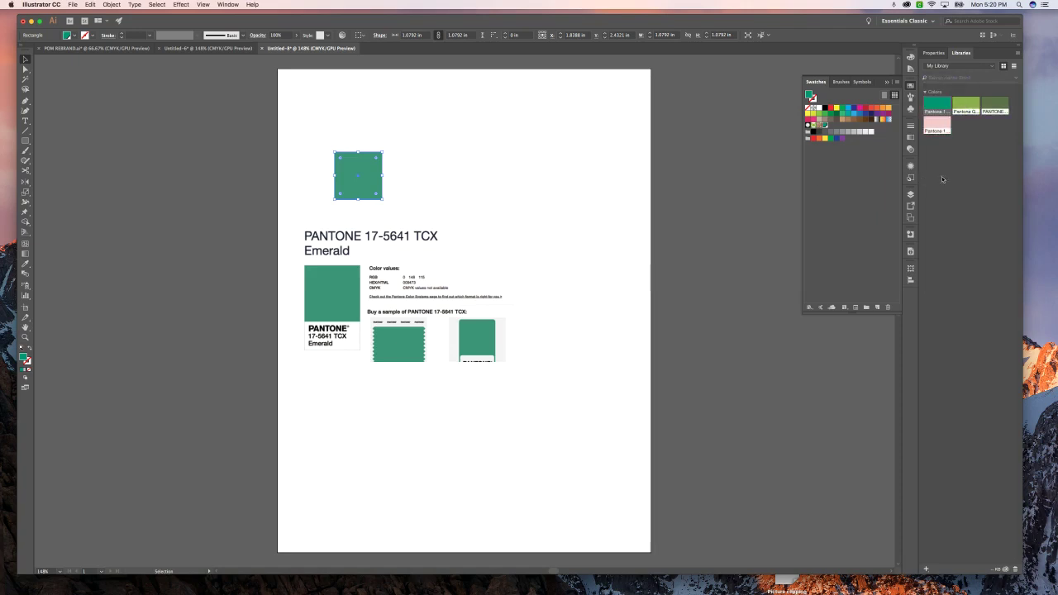
click(533, 219)
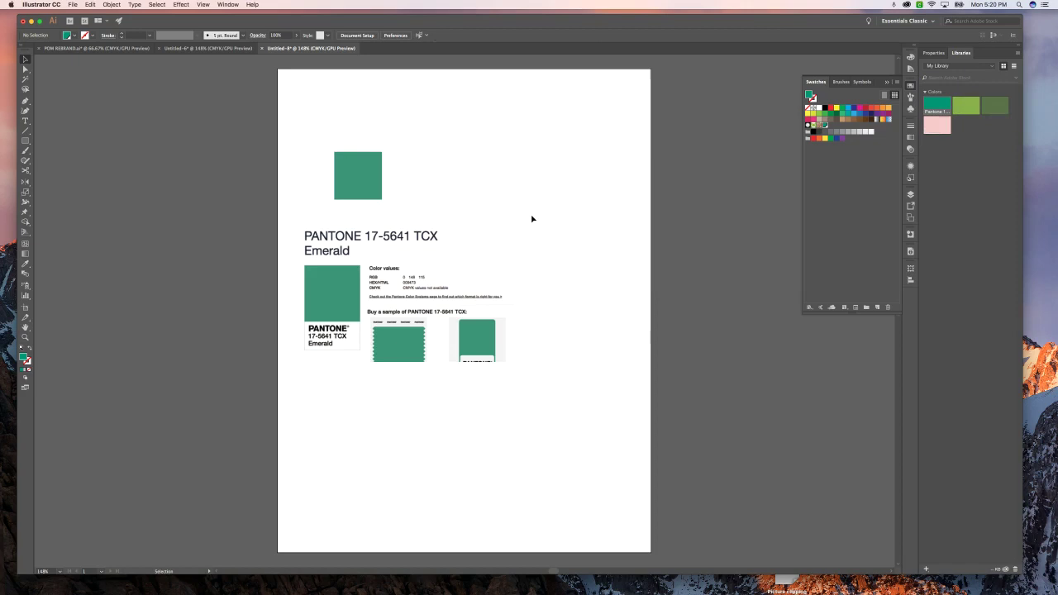